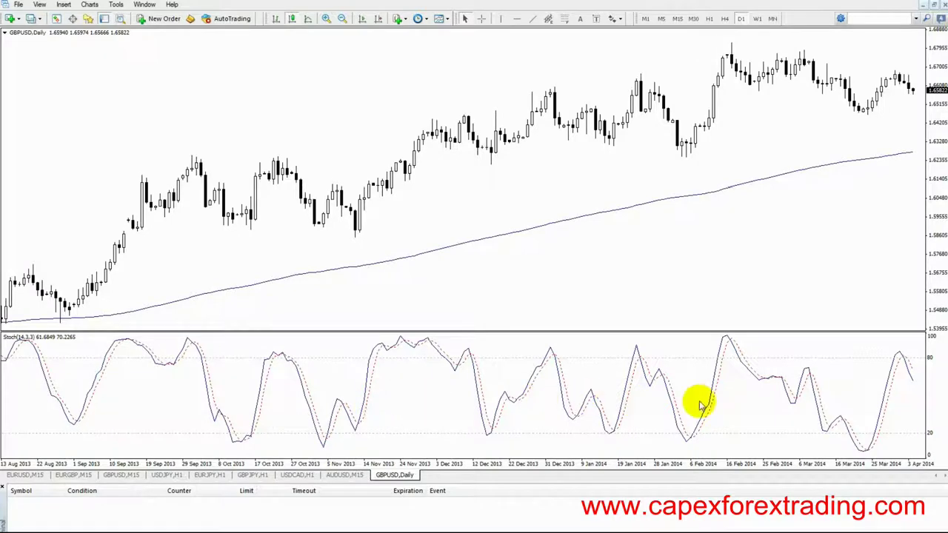
Examine how GBPUSD daily candles relate to the moving average and stochastic, from early 2013 to the latest candle.
click(368, 374)
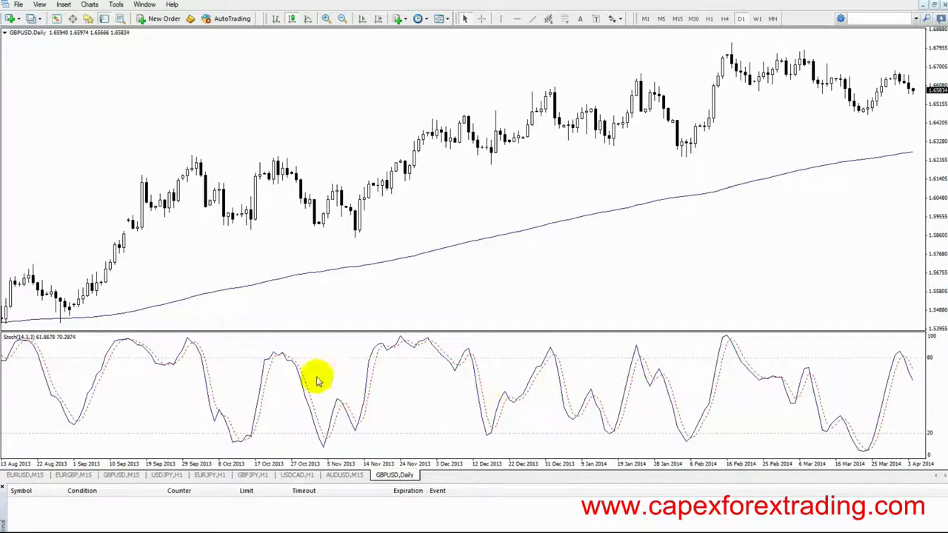
mouse_move(630, 398)
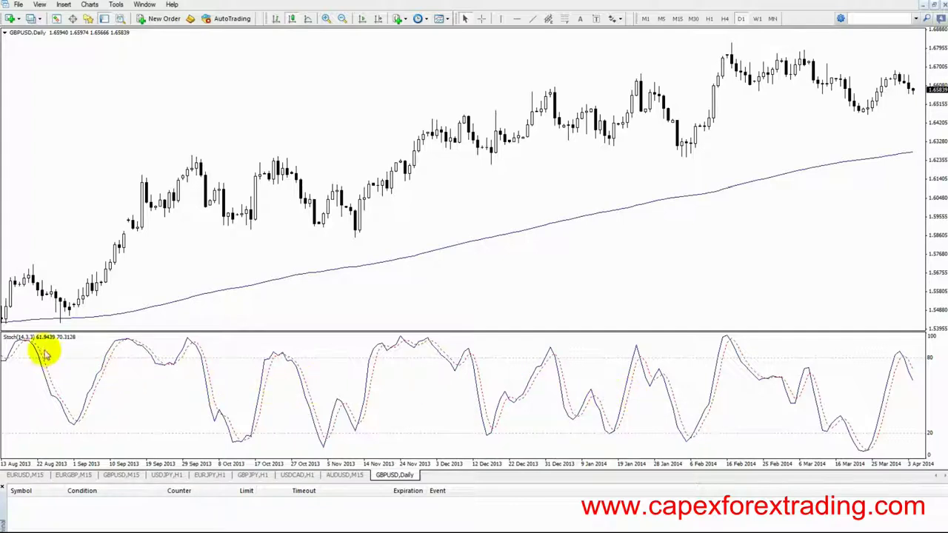
mouse_move(26, 342)
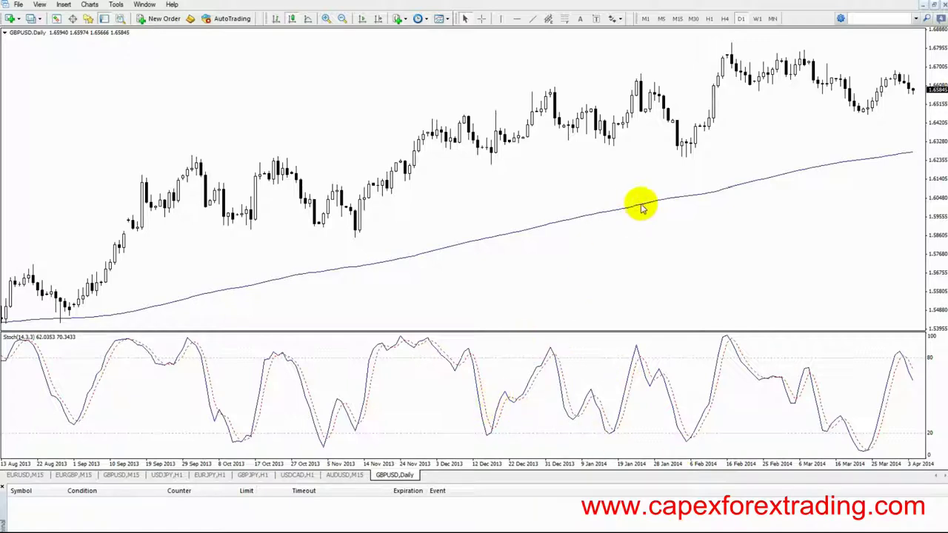
mouse_move(468, 252)
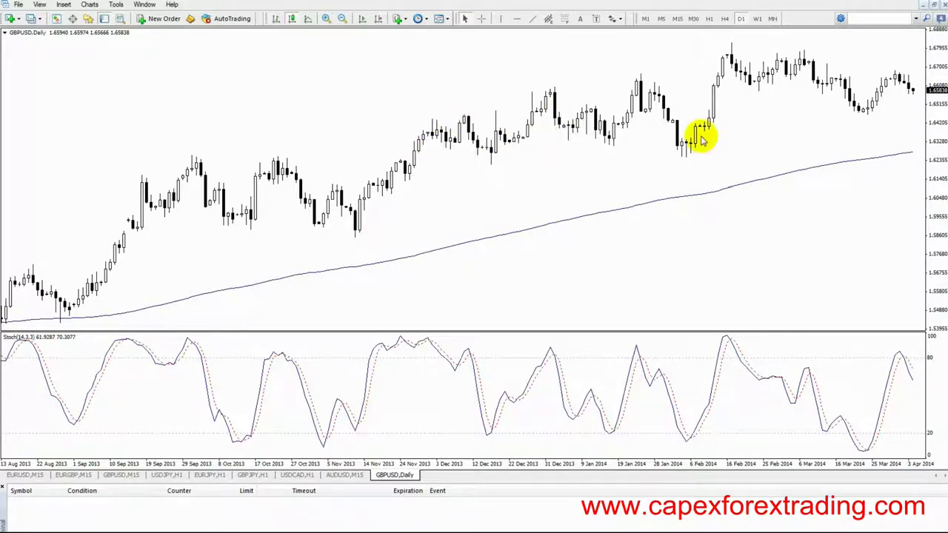
drag(165, 171, 846, 173)
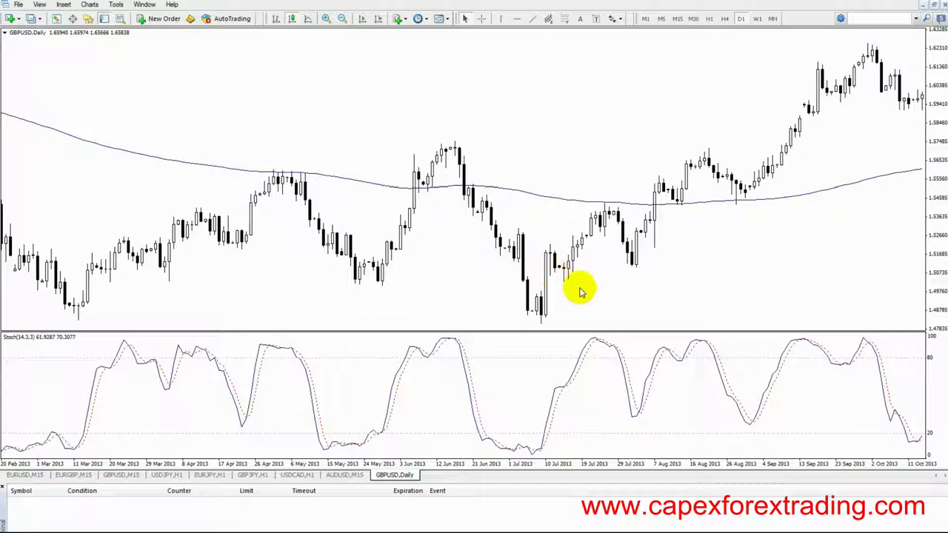
drag(835, 272, 235, 266)
drag(614, 283, 400, 287)
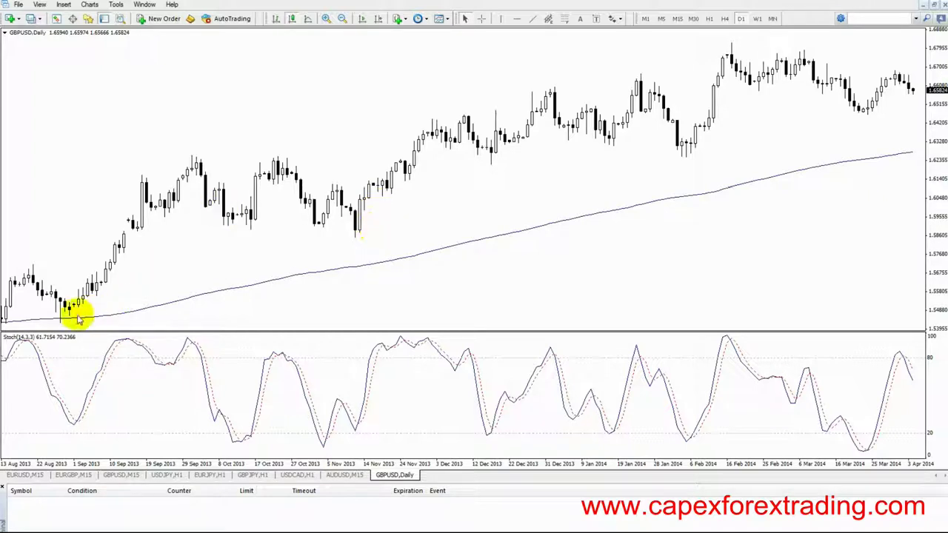
mouse_move(195, 159)
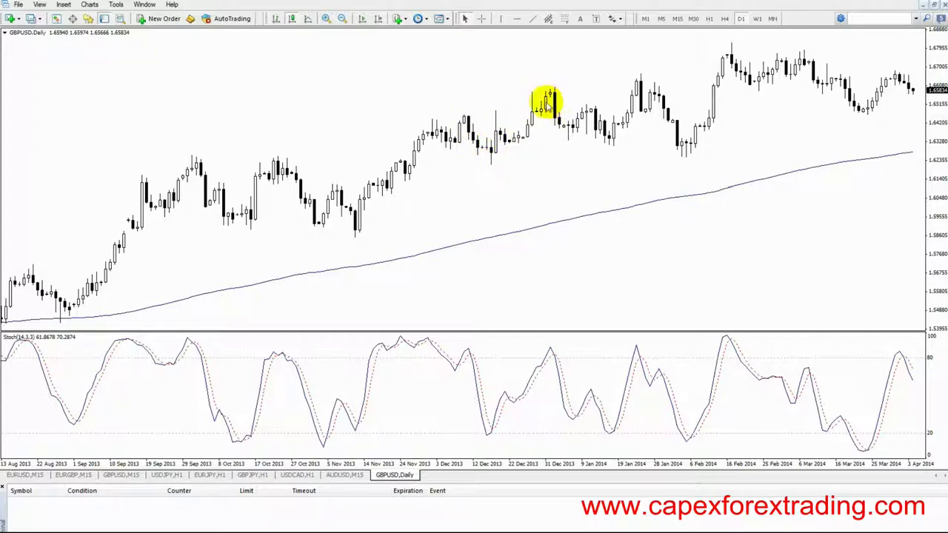
Inspect the mid-December 2013 stochastic low and its matching candles with the crosshair.
click(481, 18)
click(461, 126)
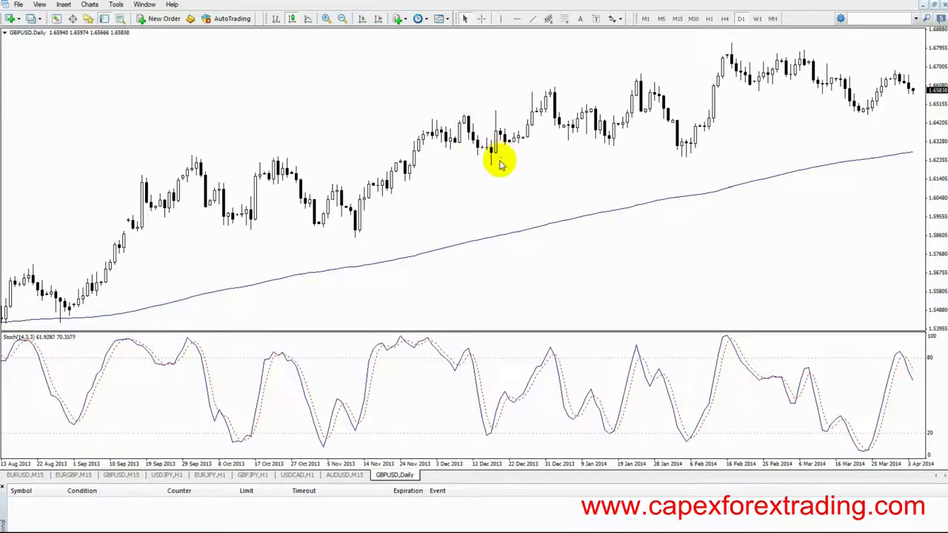
click(482, 18)
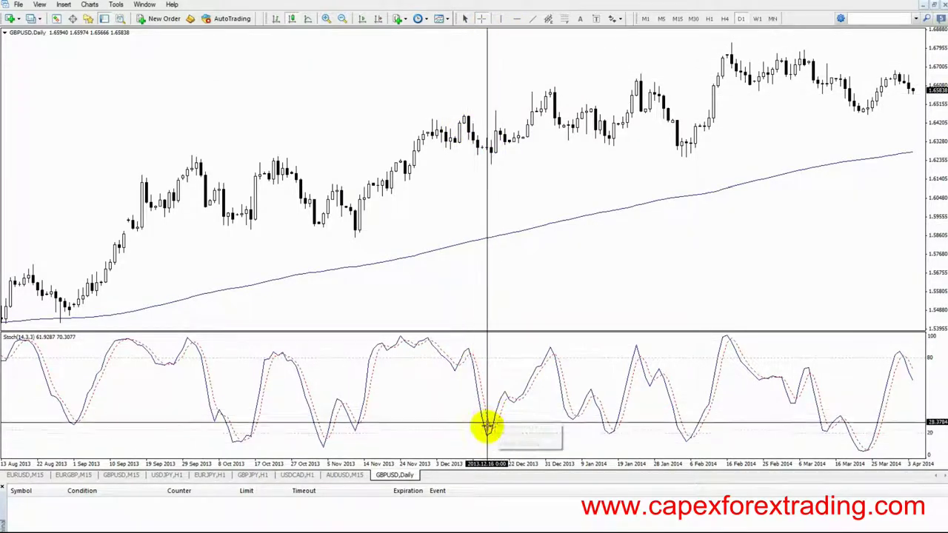
click(489, 442)
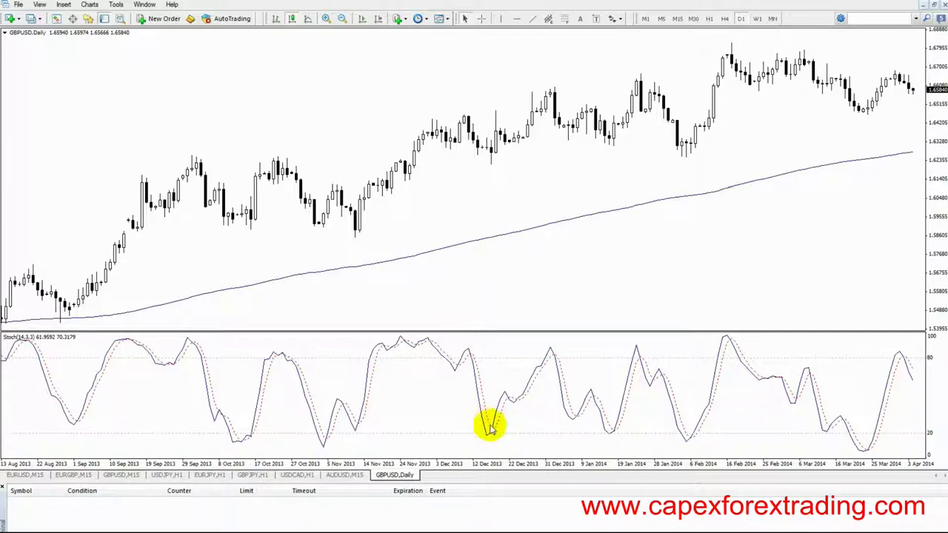
Place vertical lines at 17 December 2013 and 4 November 2013 to mark the two stochastic lows.
click(501, 19)
drag(487, 72, 490, 75)
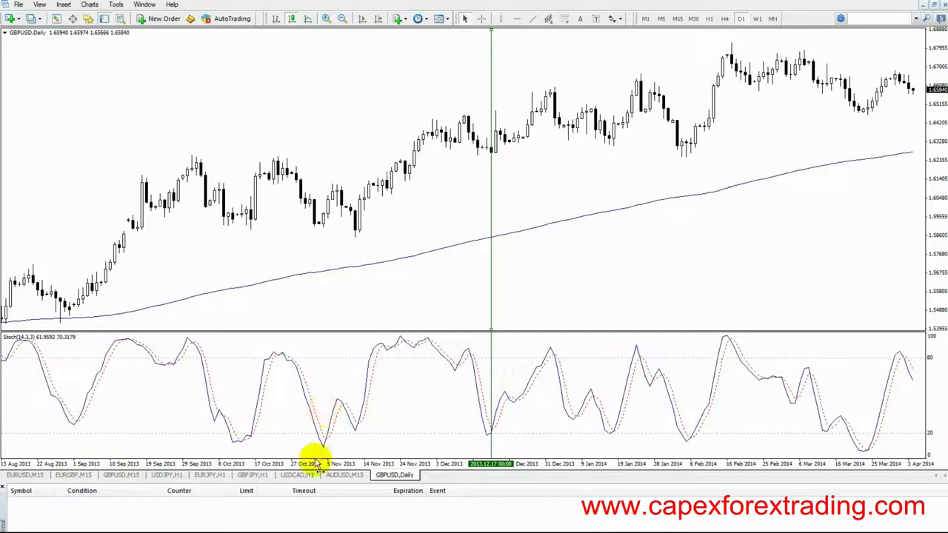
click(500, 18)
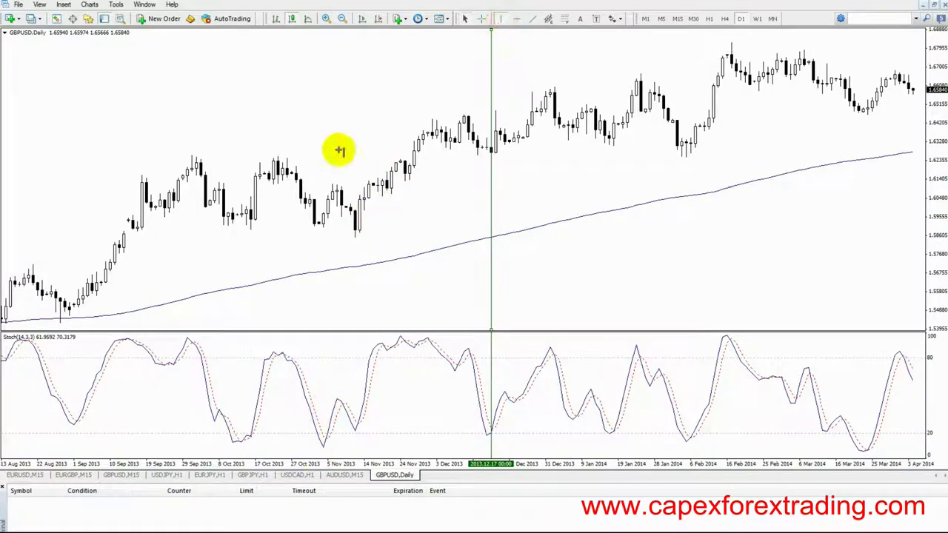
click(349, 142)
drag(355, 140, 359, 140)
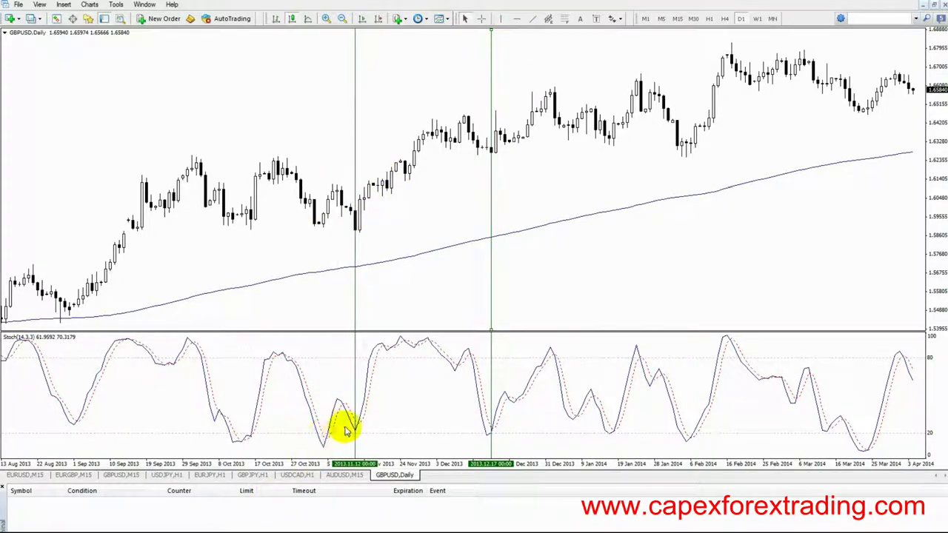
drag(352, 103, 323, 117)
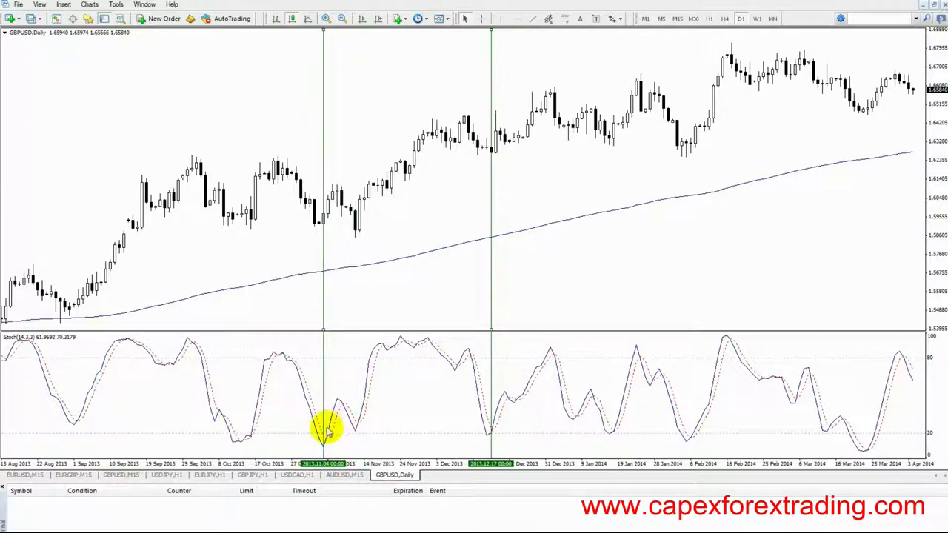
Draw a rising trend line under the candles from 4 November to mid-December 2013.
mouse_move(326, 443)
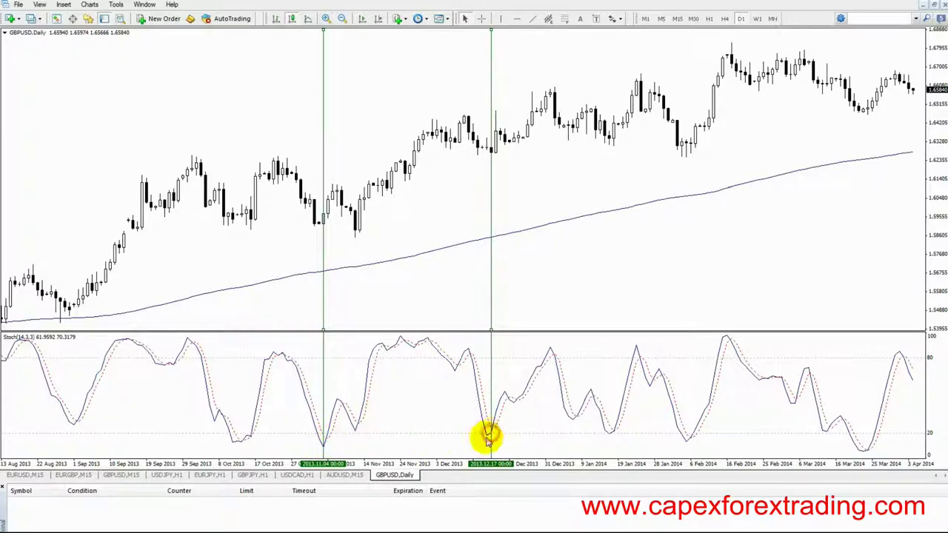
click(532, 19)
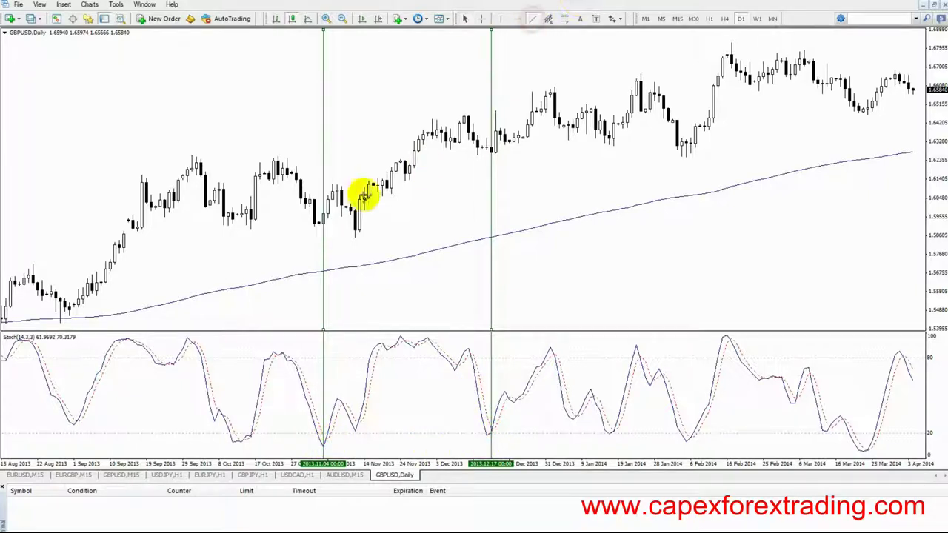
drag(323, 226, 491, 154)
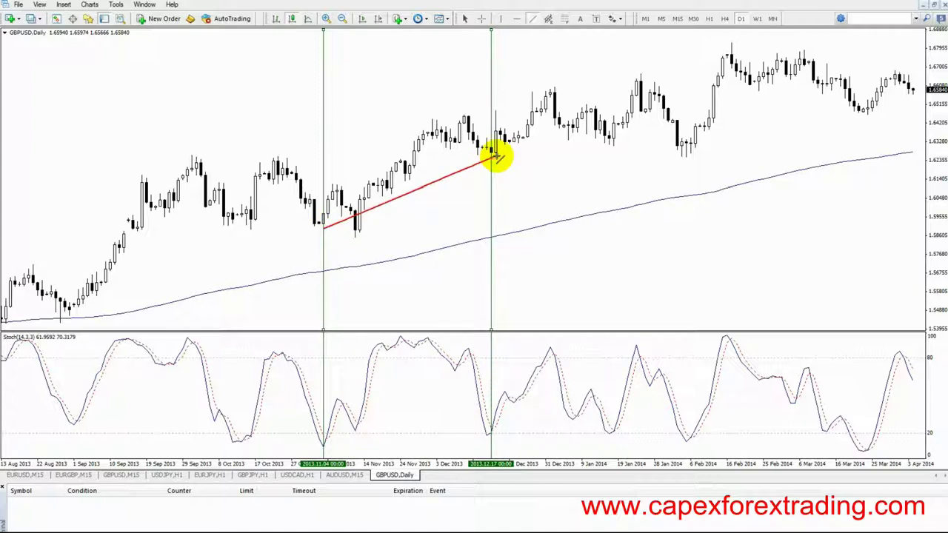
Move the vertical lines away from the trend line, to 9 January 2014 and 18 October 2013.
double_click(492, 74)
drag(491, 74, 582, 76)
double_click(323, 78)
drag(322, 77, 260, 82)
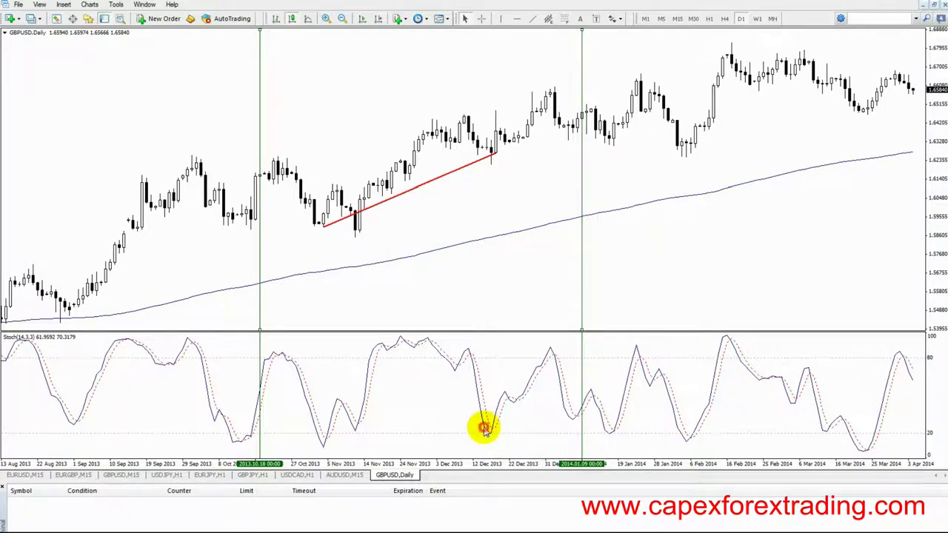
Place a horizontal line at about 1.6446 and measure from the December candle's low up to it with the crosshair.
click(490, 429)
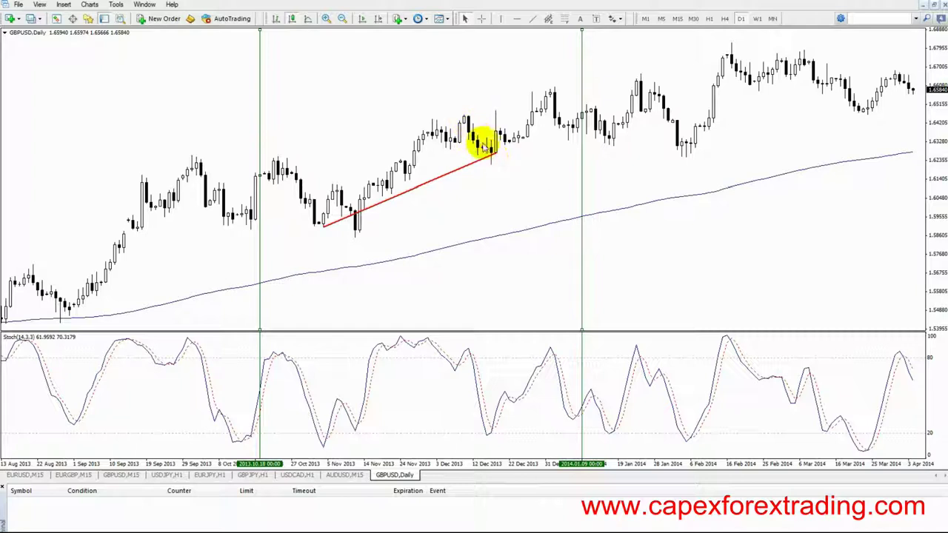
click(517, 19)
drag(498, 100, 495, 119)
click(481, 18)
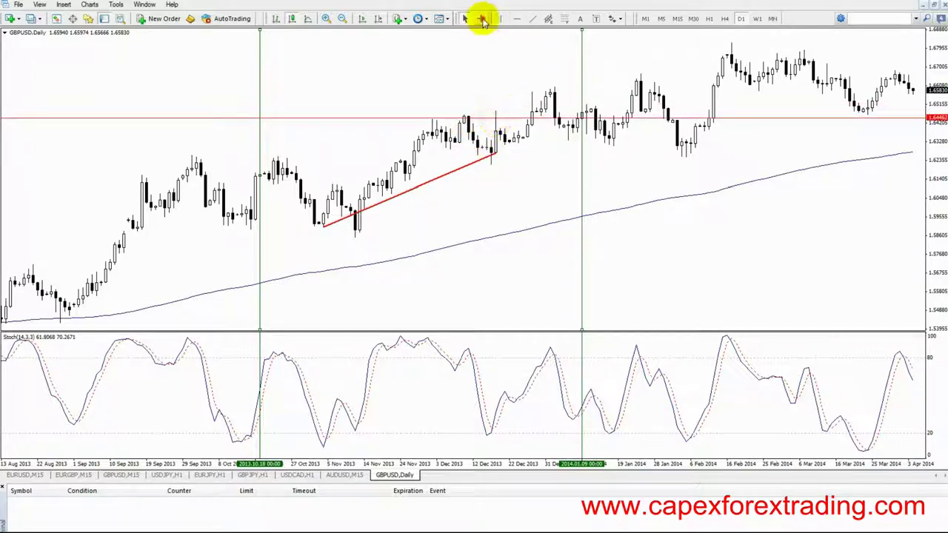
drag(491, 153, 495, 121)
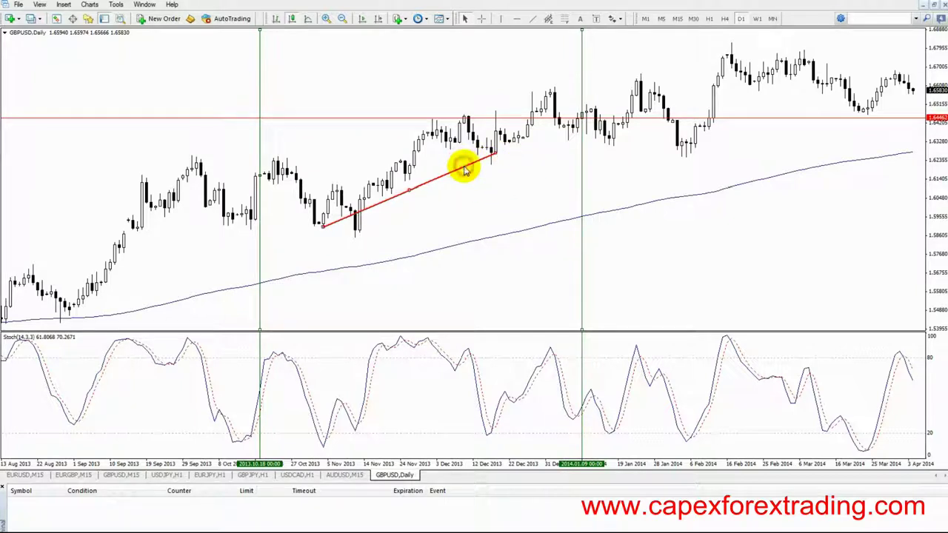
Delete the trend line, the horizontal line and both vertical lines from the chart.
key(BackSpace)
key(BackSpace)
key(BackSpace)
key(BackSpace)
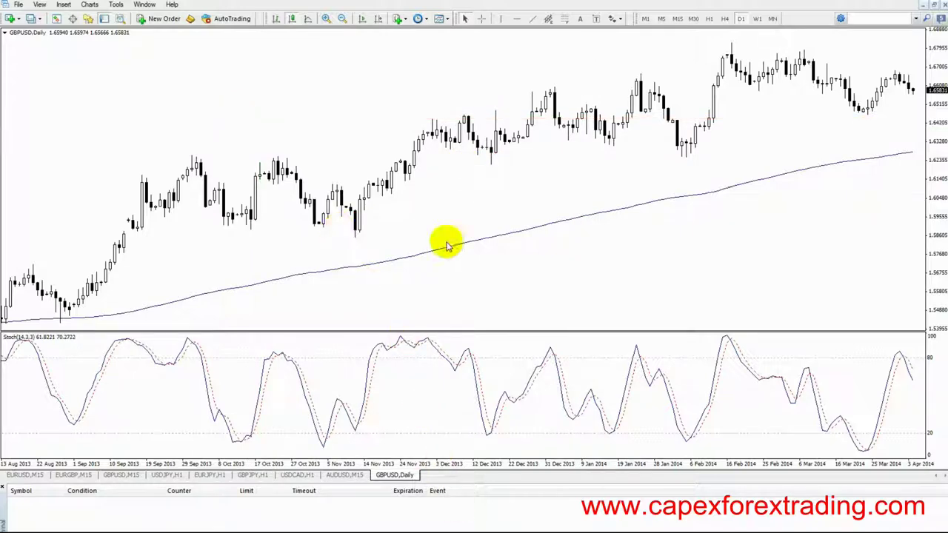
Draw a falling trend line across the price highs from mid-June to the end of July 2013.
scroll(666, 248, up, 10)
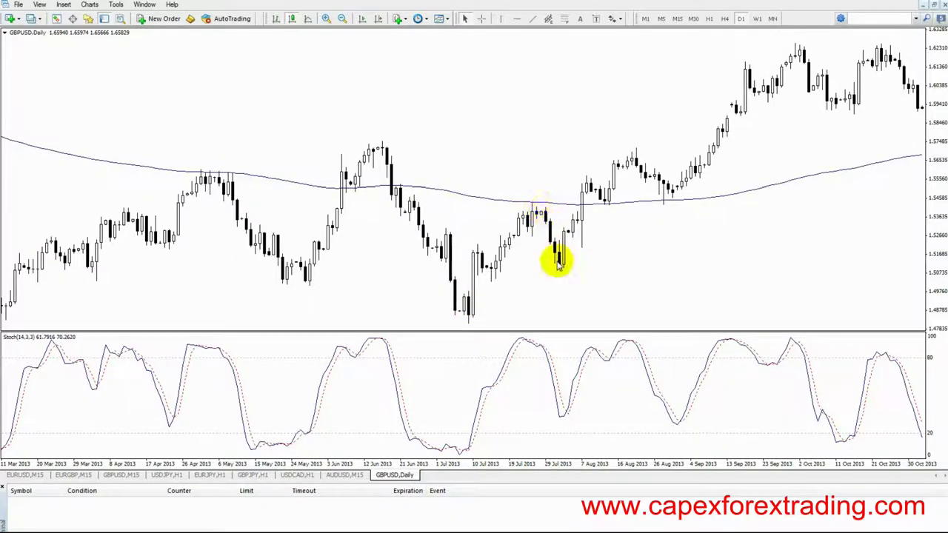
click(376, 337)
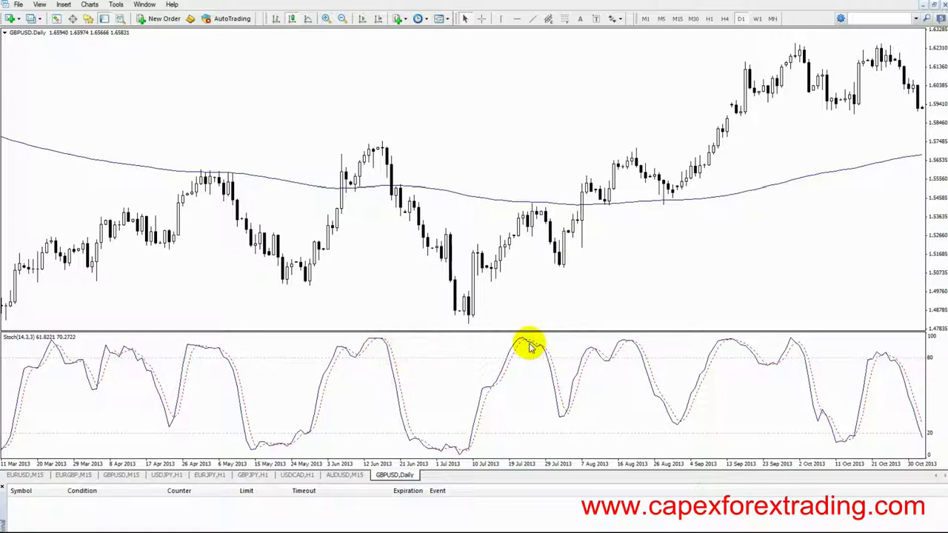
click(532, 19)
drag(382, 141, 568, 214)
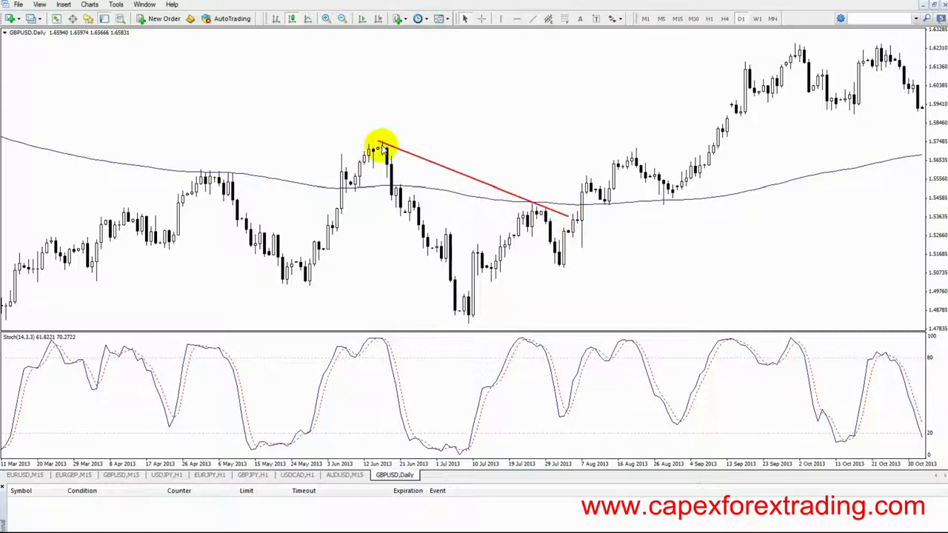
Compare the June and July 2013 stochastic peaks and place a vertical line at 30 July 2013.
click(539, 209)
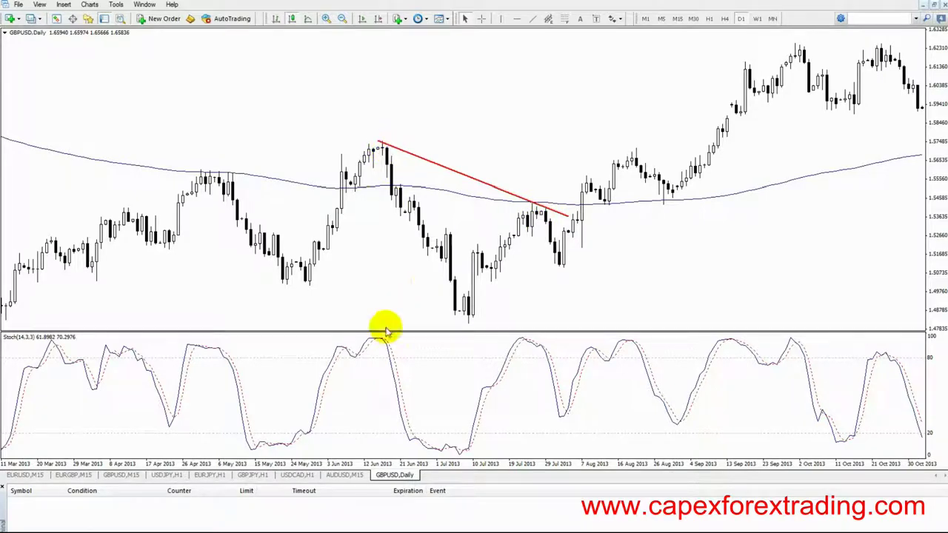
mouse_move(382, 342)
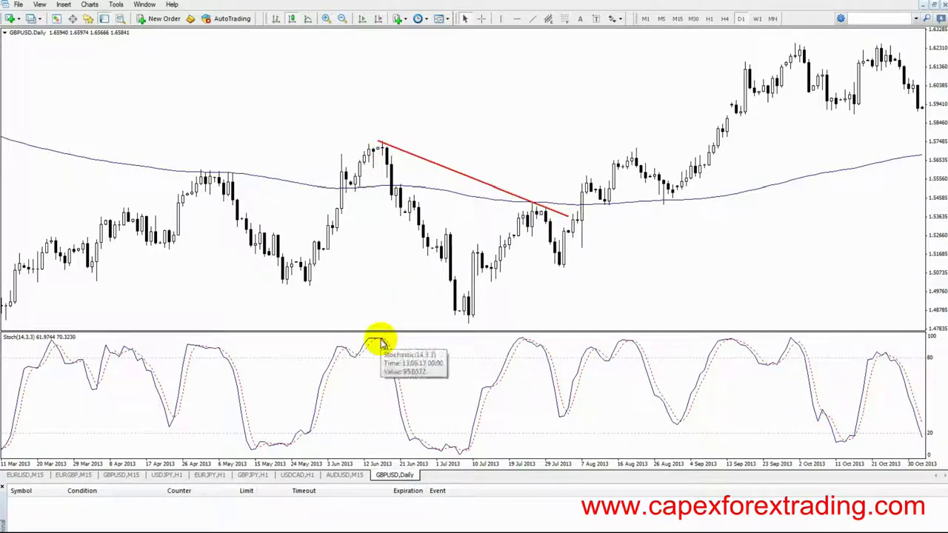
click(535, 341)
click(377, 340)
click(503, 20)
drag(508, 96, 545, 99)
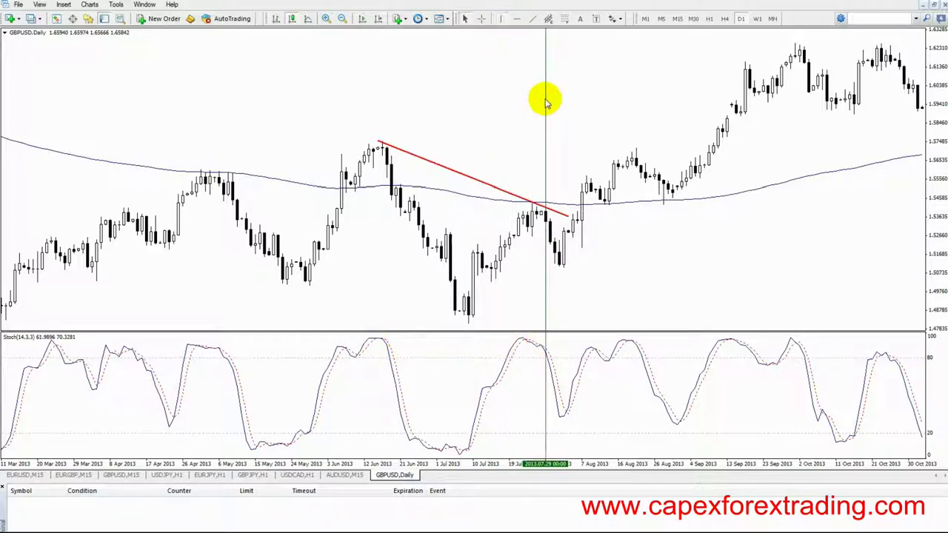
drag(547, 101, 550, 99)
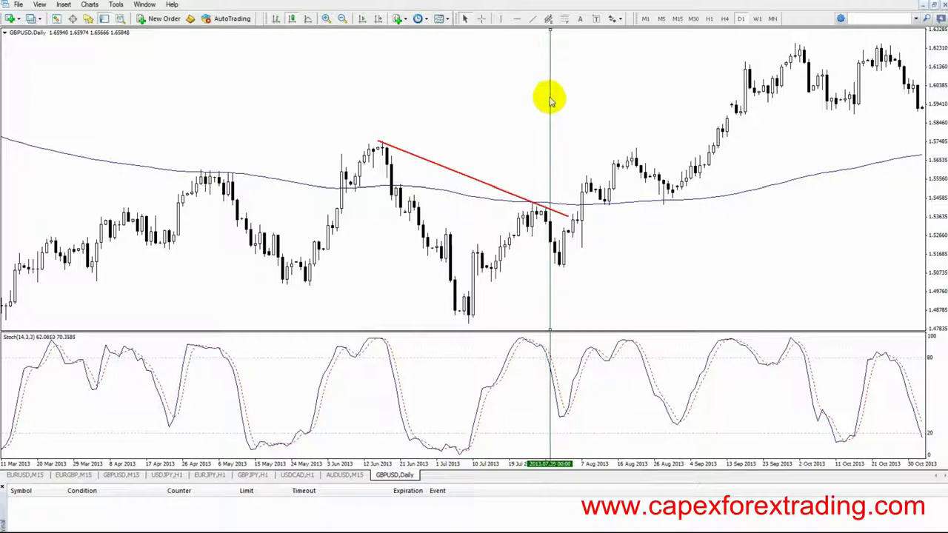
Place a horizontal line at about 1.5267, across the late-July 2013 candles.
click(518, 19)
click(547, 233)
drag(546, 234, 546, 236)
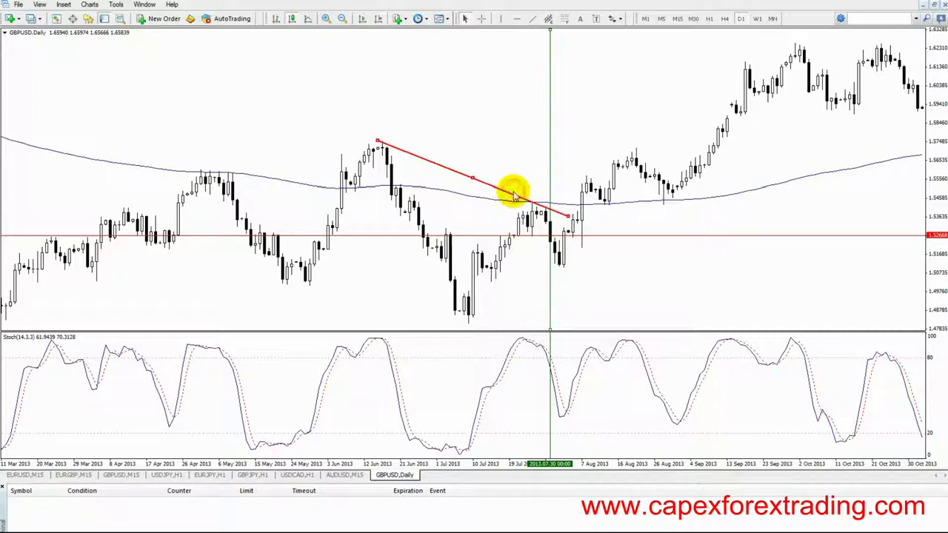
Delete the falling trend line, the vertical line and the horizontal line from the chart.
key(Delete)
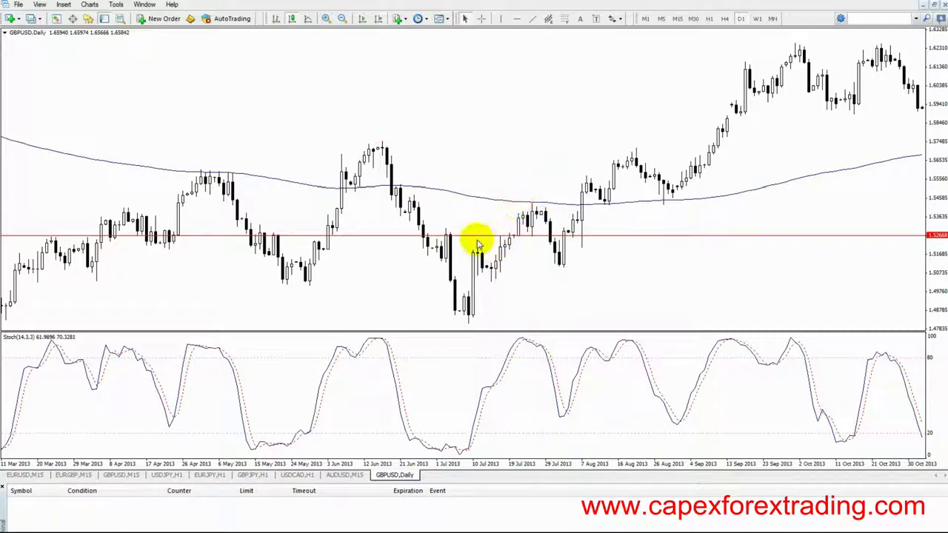
key(Delete)
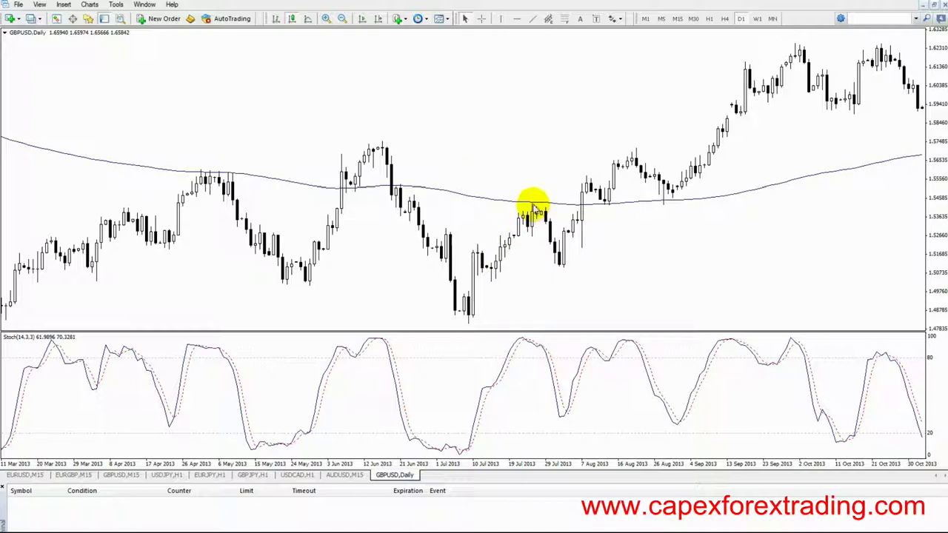
Inspect the late-July 2013 high against the moving average with the crosshair.
mouse_move(533, 209)
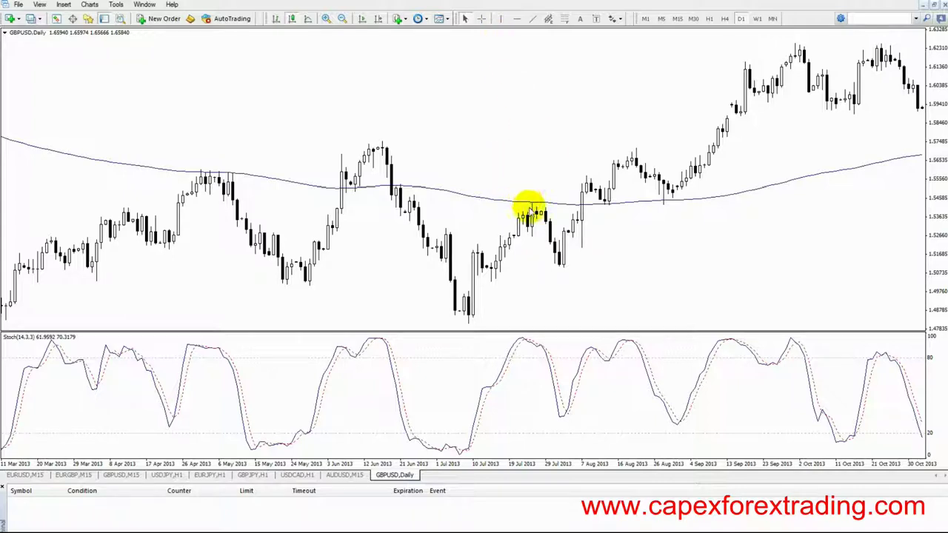
click(481, 19)
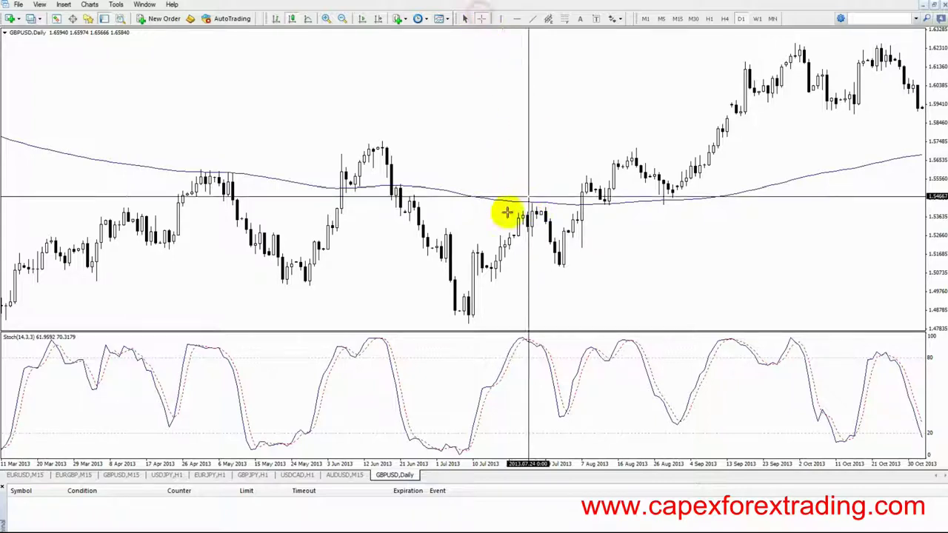
click(416, 191)
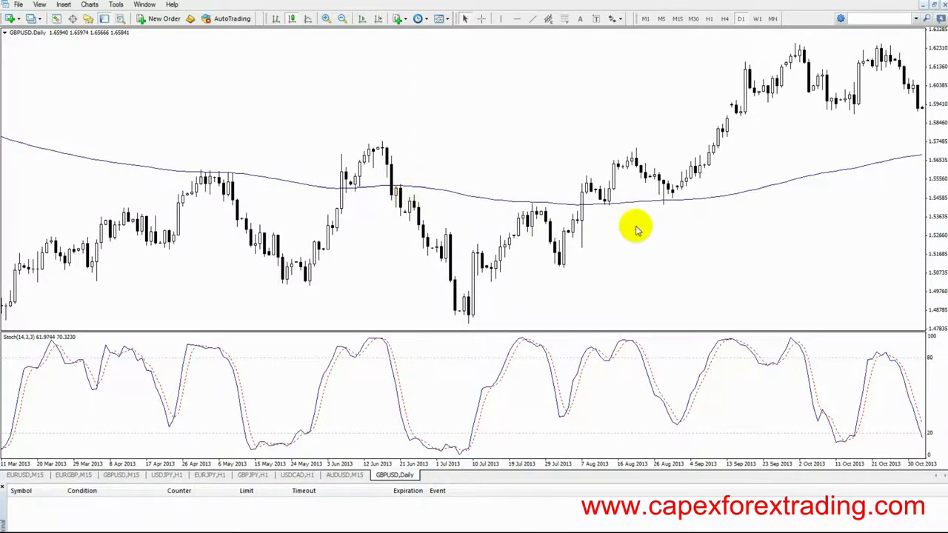
Remove the 200-period moving average from the latest part of the GBPUSD daily chart.
drag(727, 224, 371, 236)
drag(610, 233, 493, 237)
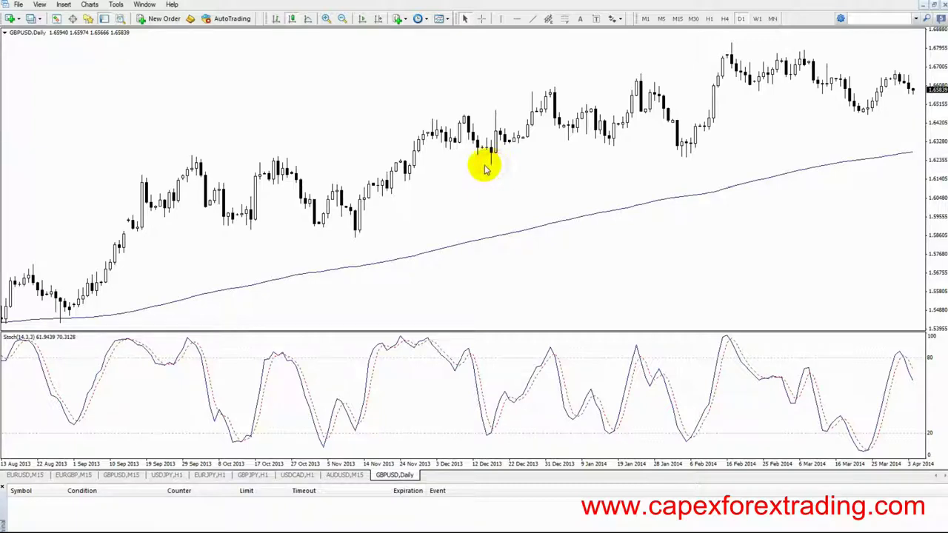
click(406, 188)
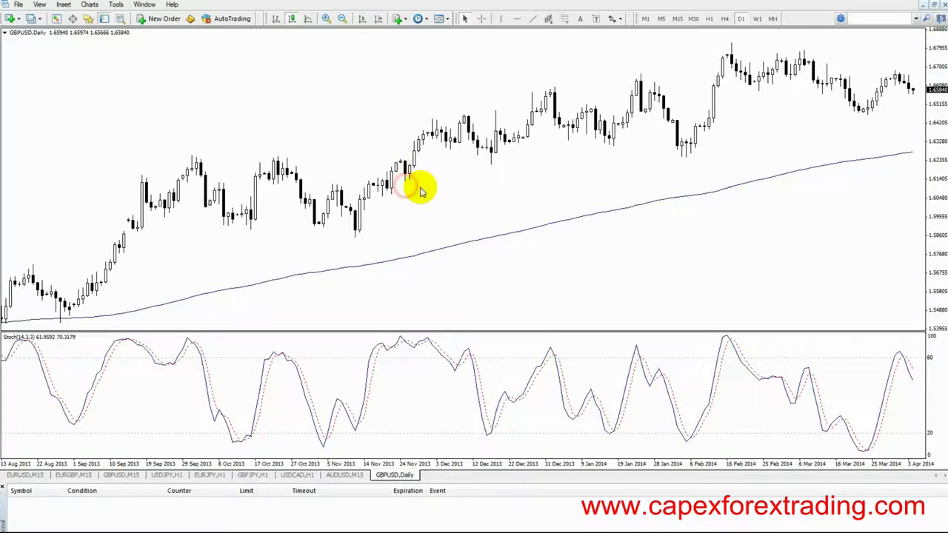
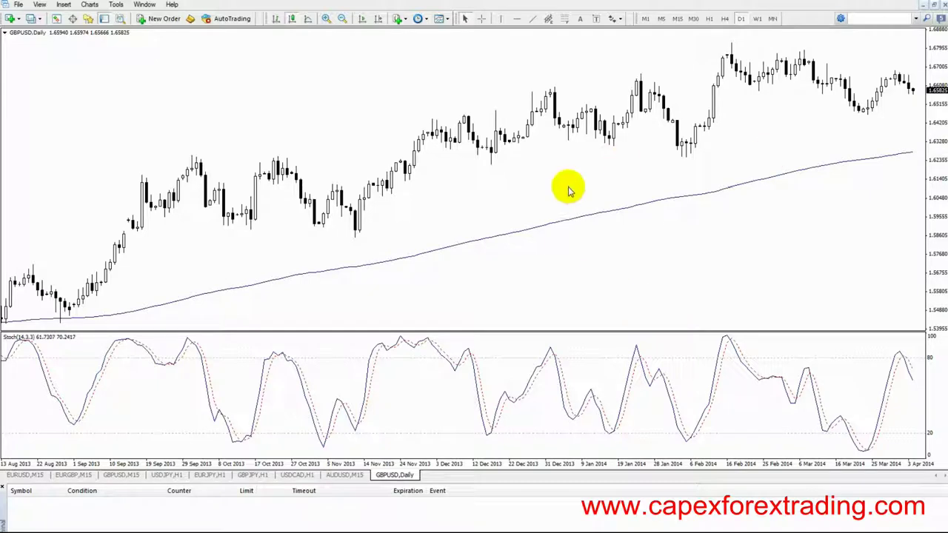
right_click(746, 185)
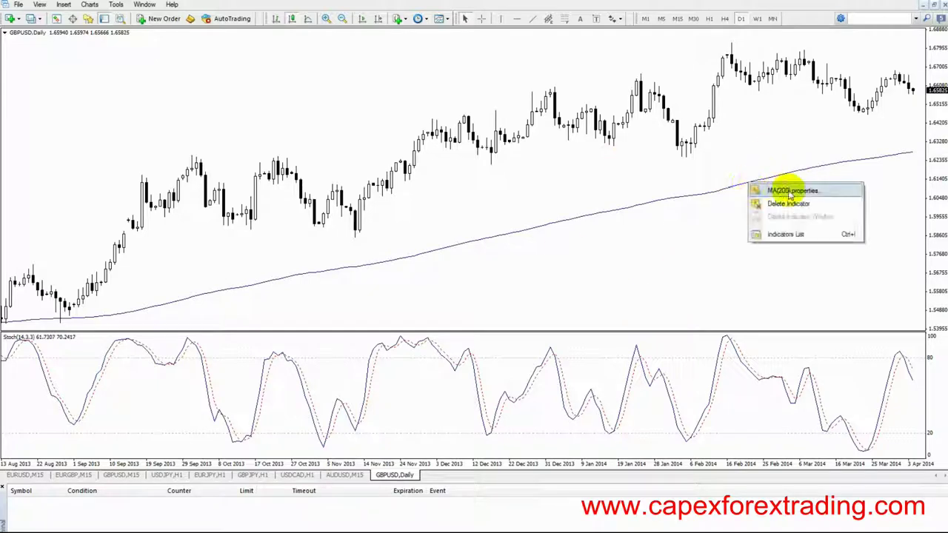
click(786, 190)
click(576, 330)
click(528, 330)
right_click(717, 194)
click(741, 211)
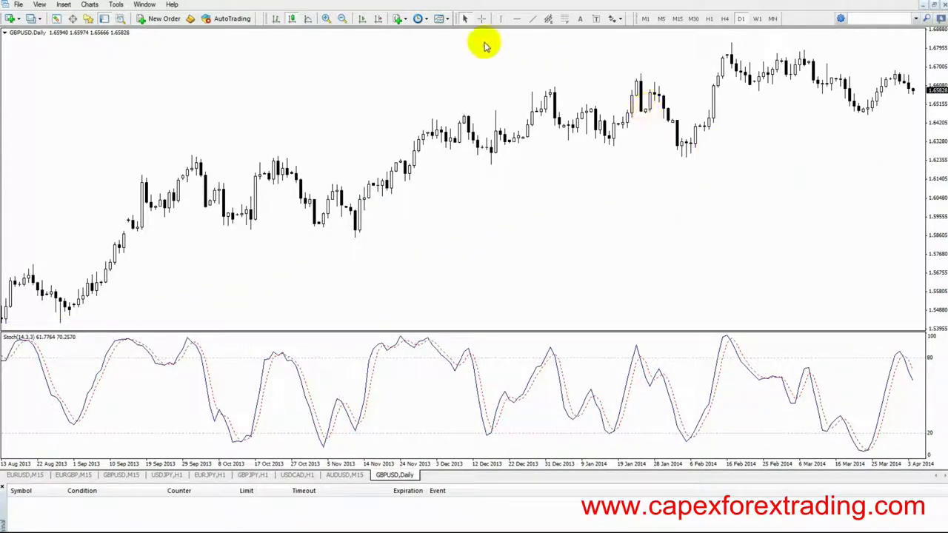
Place a horizontal line at about 1.6762 on the February–March 2014 highs and draw a falling trend line across the matching stochastic peaks.
click(517, 18)
drag(757, 101, 774, 56)
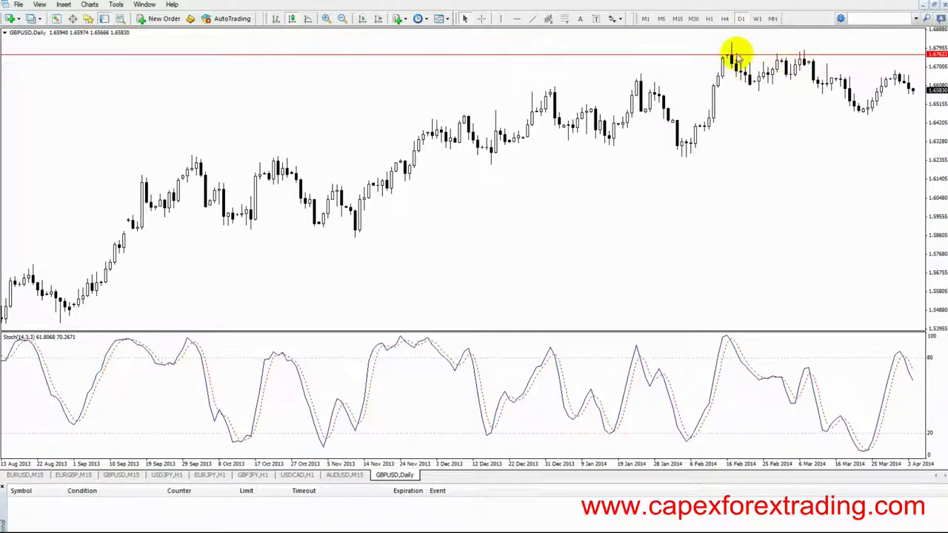
click(536, 19)
drag(728, 335, 835, 378)
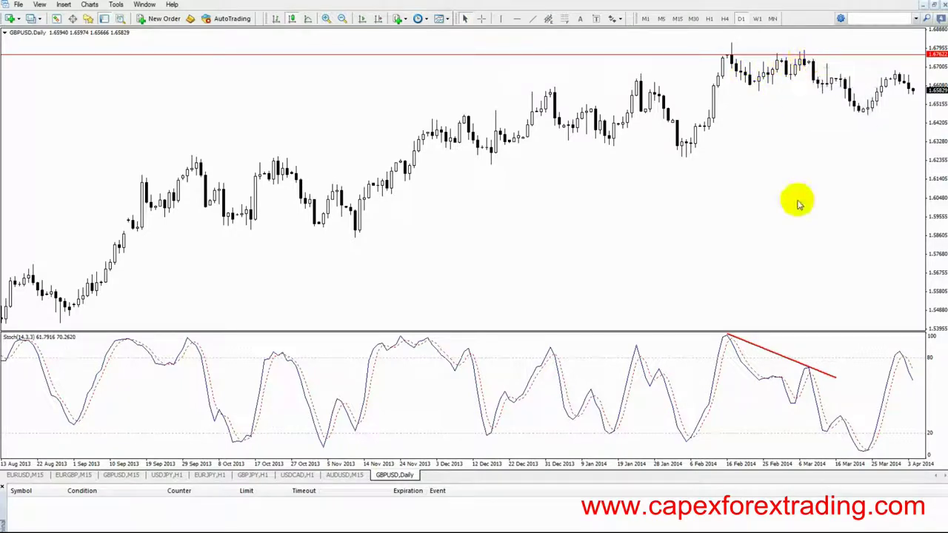
Place a second horizontal line at about 1.6649, just beneath the early-March 2014 candles.
mouse_move(810, 373)
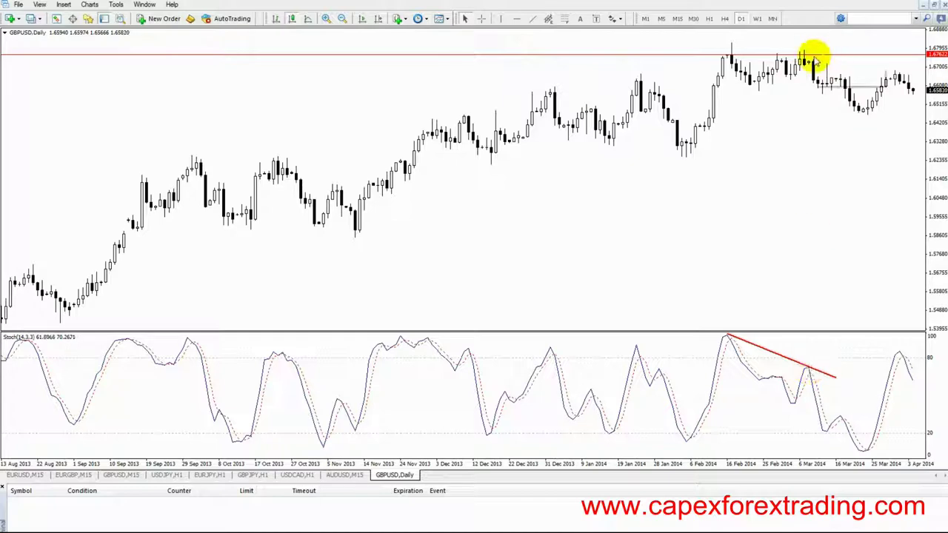
click(516, 19)
drag(804, 69, 807, 77)
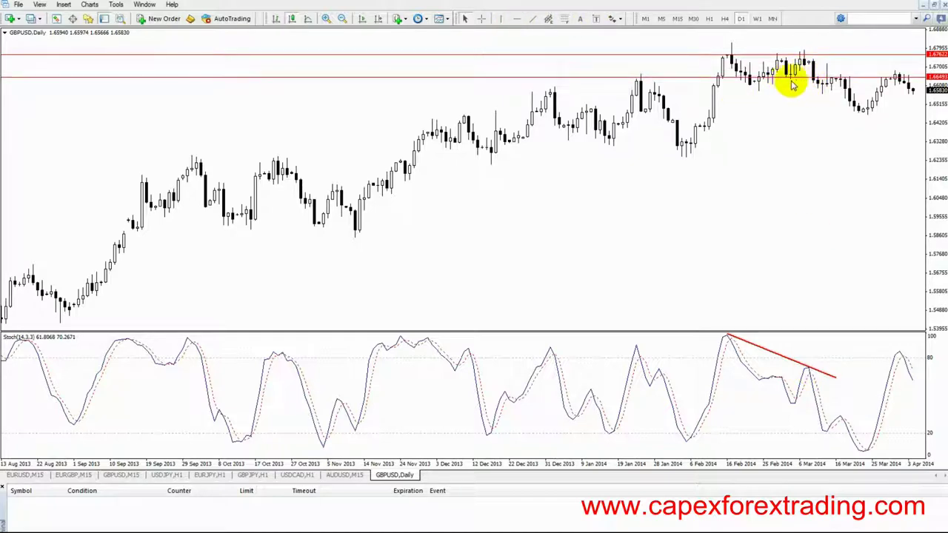
Measure the price distances around the upper horizontal line and the early-March 2014 high with the crosshair.
click(481, 18)
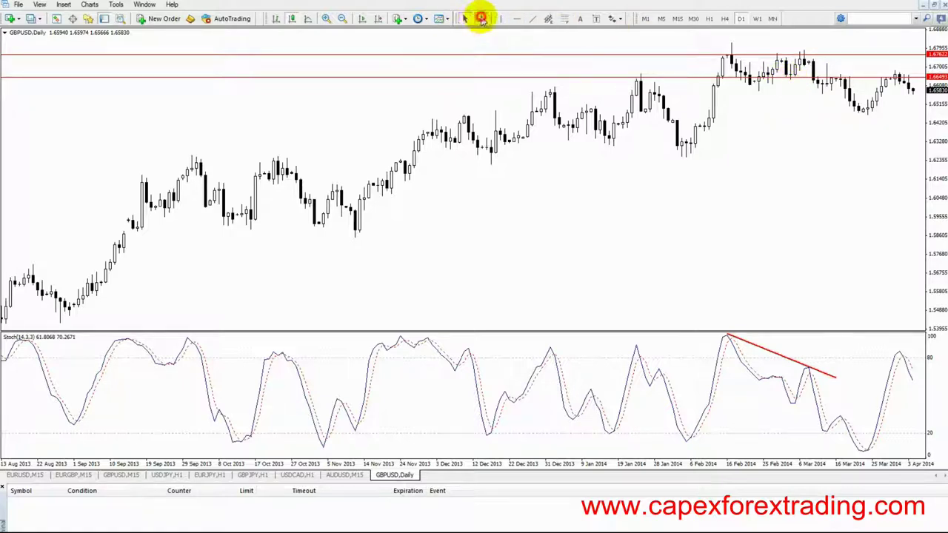
drag(815, 58, 817, 69)
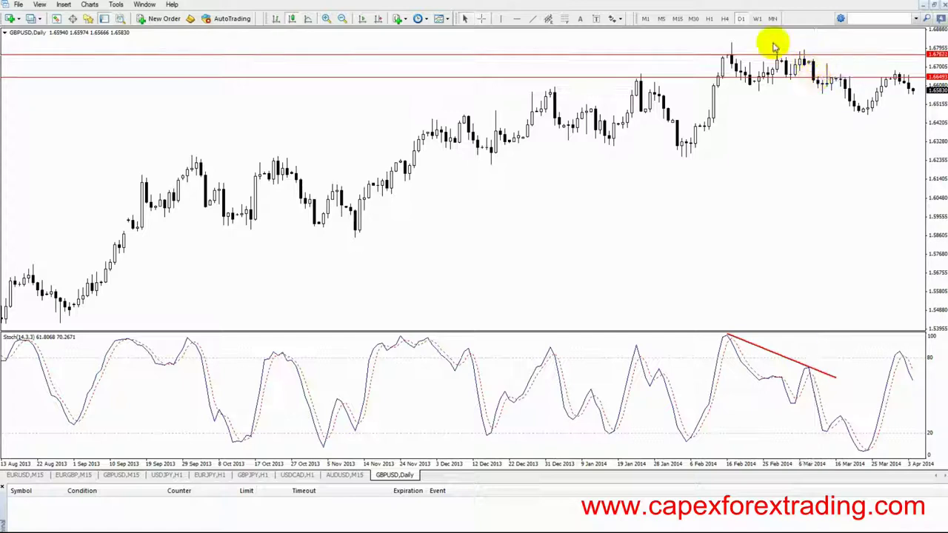
click(480, 18)
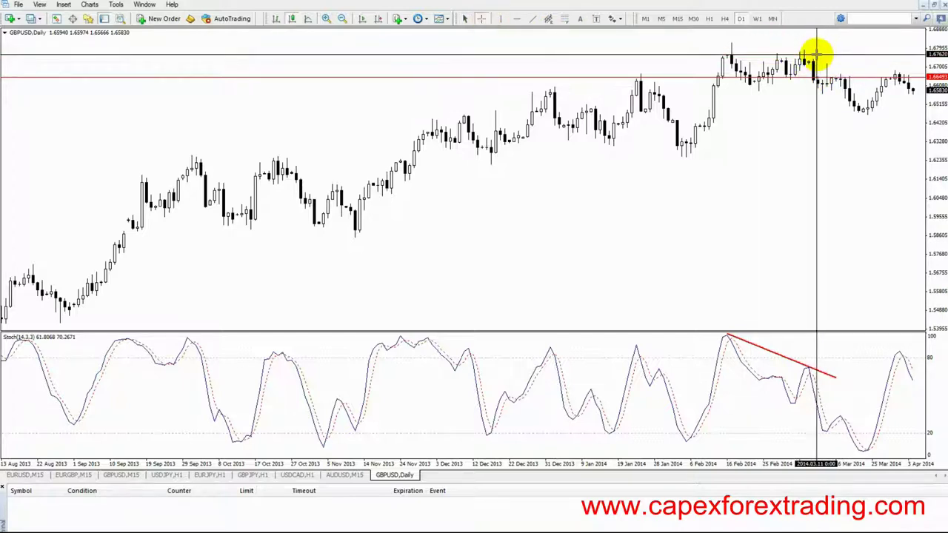
drag(815, 83, 811, 49)
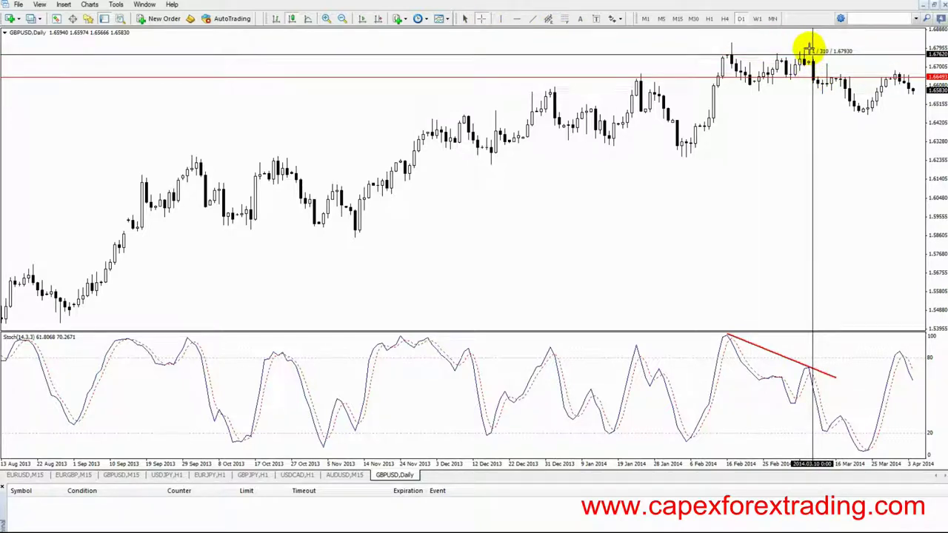
drag(810, 49, 810, 52)
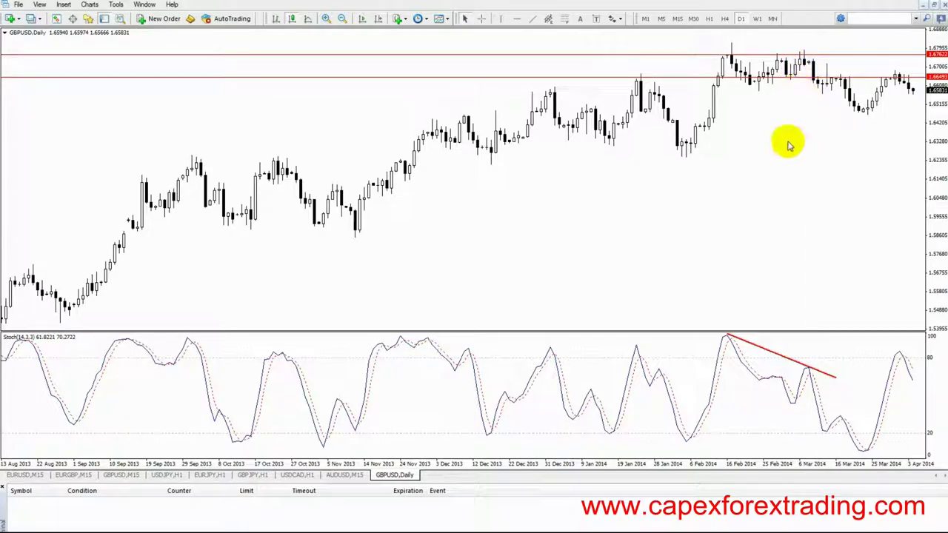
Delete both horizontal lines and the falling stochastic trend line from the chart.
click(794, 80)
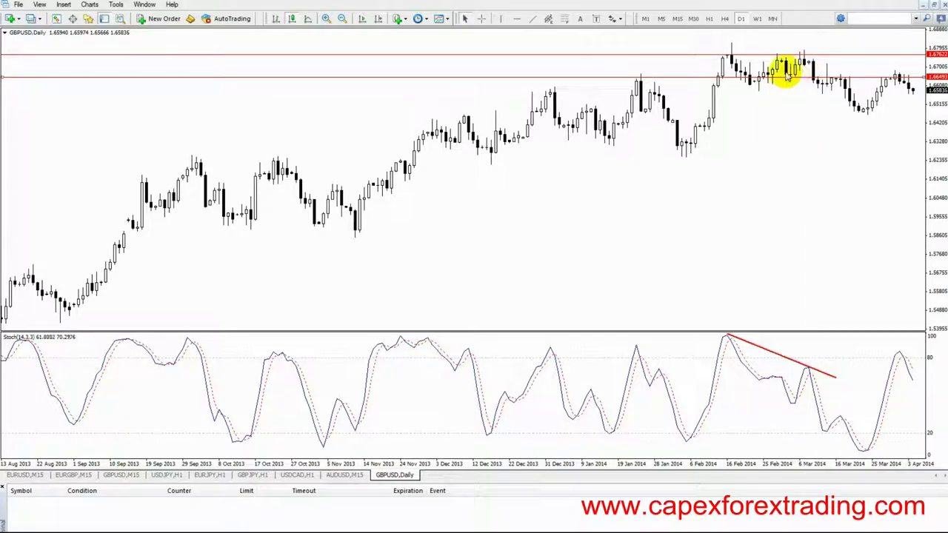
key(Delete)
key(BackSpace)
key(BackSpace)
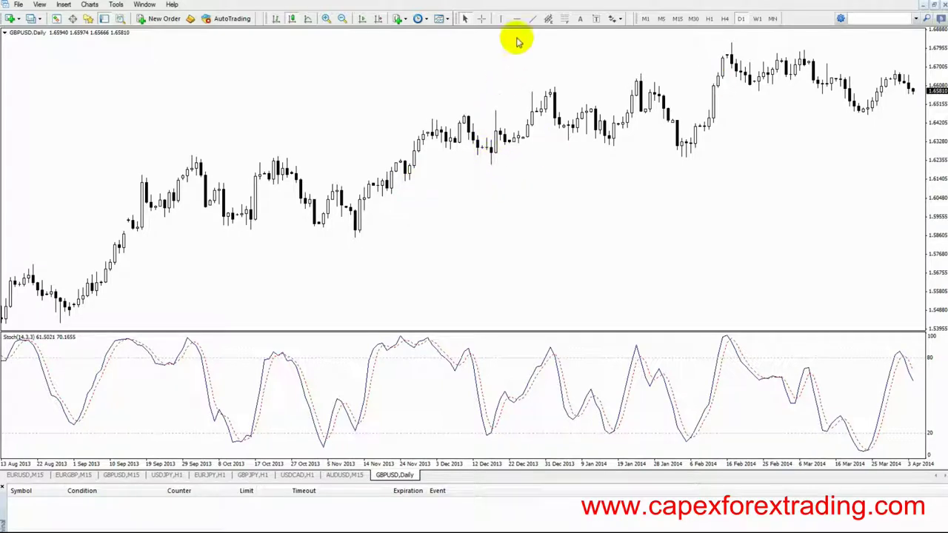
Draw a rising trend line from the November 2013 low through the mid-January 2014 low, ending in early February 2014.
click(532, 19)
drag(356, 237, 680, 124)
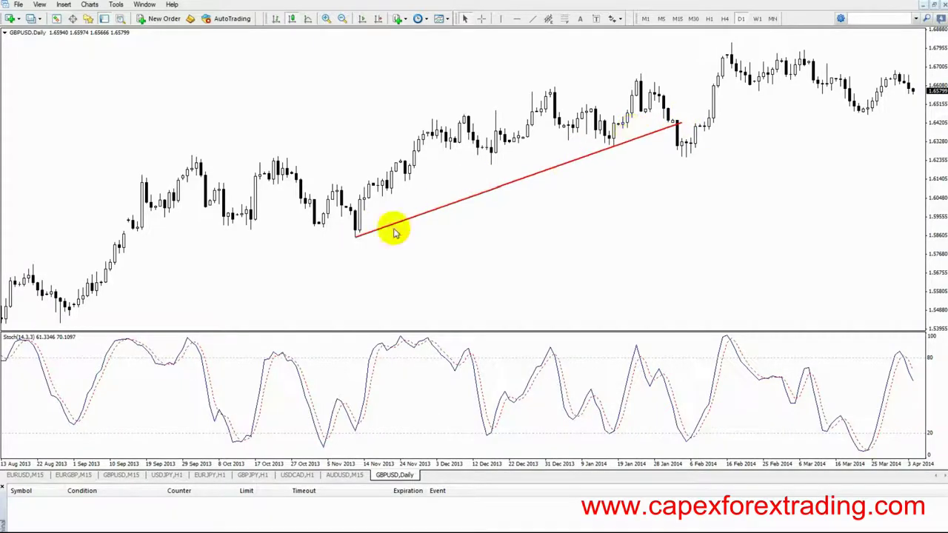
click(355, 235)
click(612, 143)
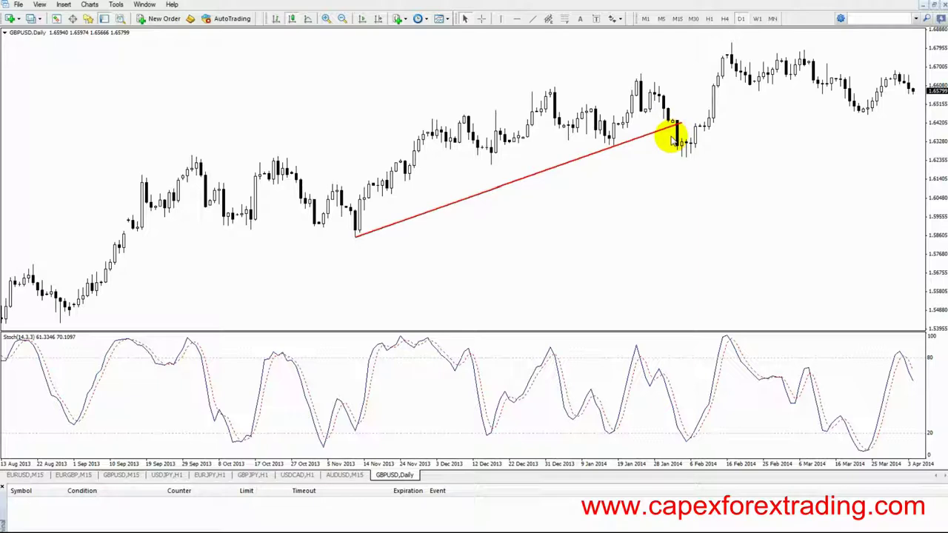
mouse_move(677, 148)
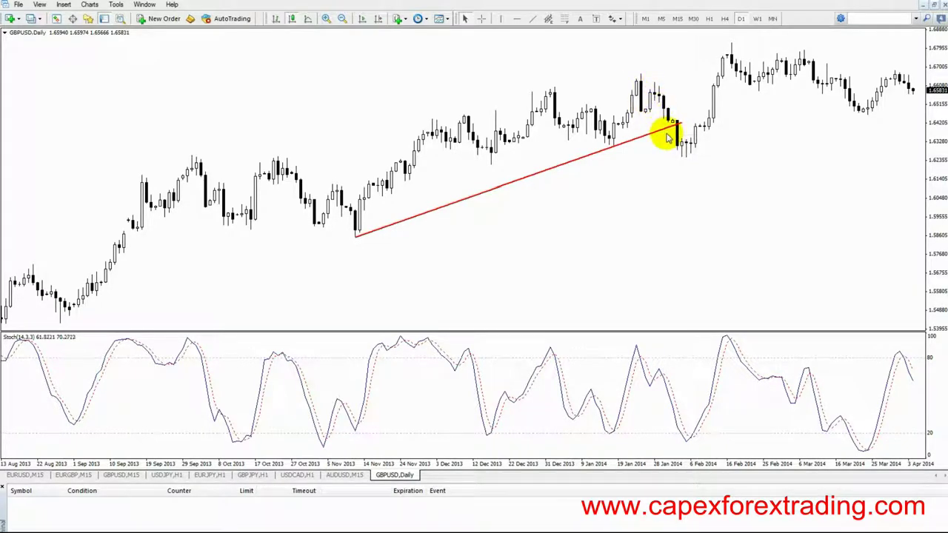
Compare the late-January 2014 price high with the stochastic peak using the crosshair.
click(481, 18)
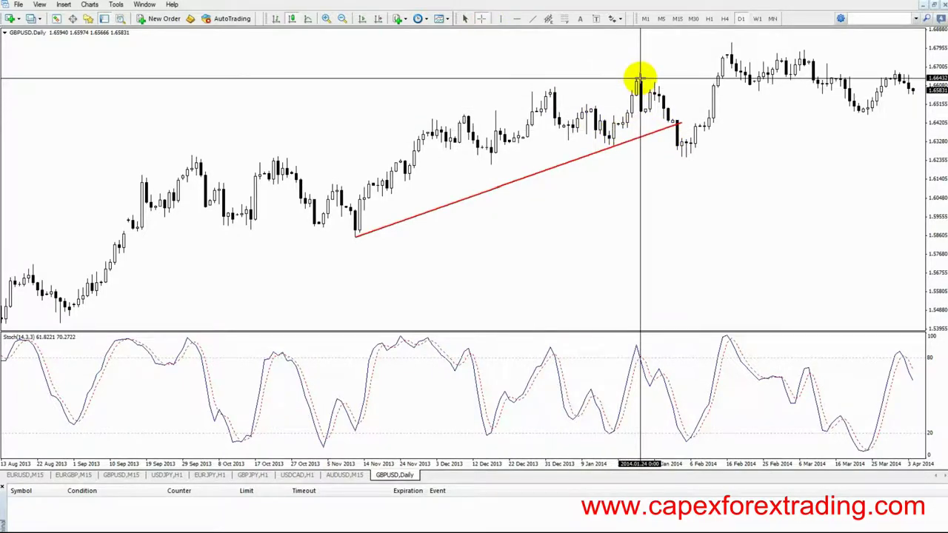
click(637, 354)
mouse_move(641, 353)
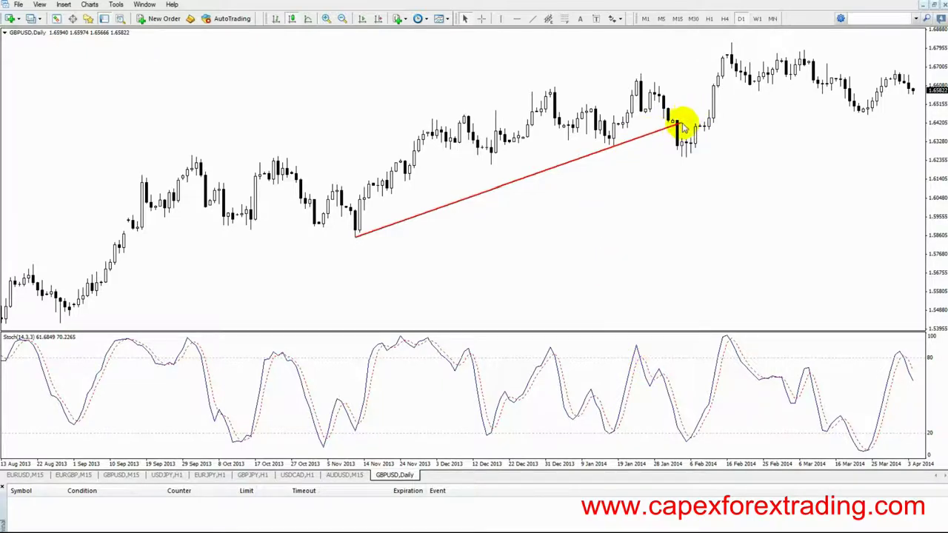
Place a horizontal line at about 1.6328, near the mid-January 2014 lows and across the early-February candles.
click(516, 19)
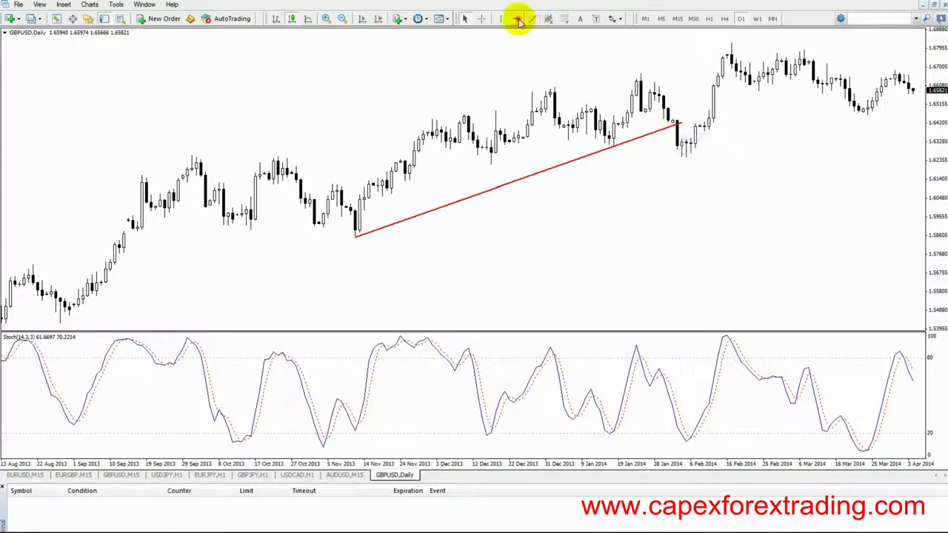
click(642, 124)
drag(641, 130, 630, 145)
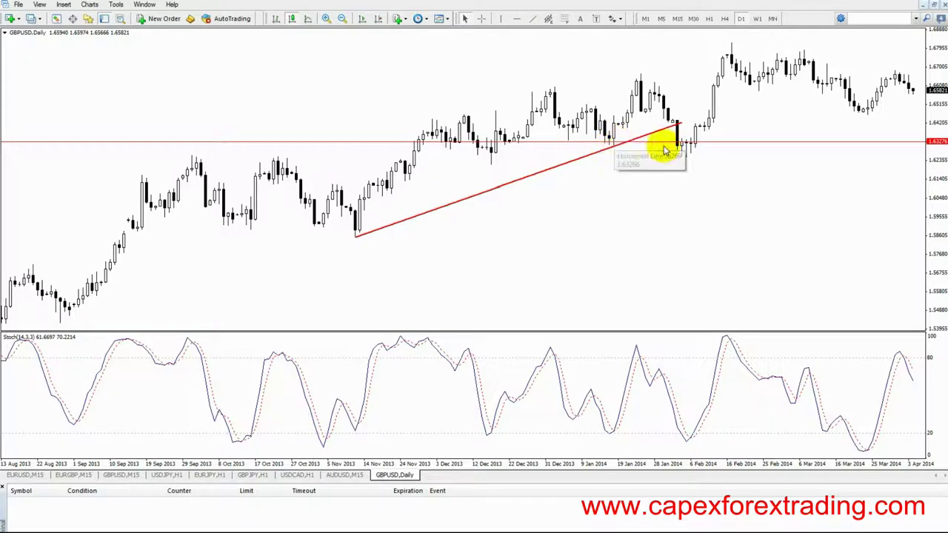
Measure the distance between the trend line's upper end and the horizontal line at 4 February 2014 with the crosshair.
click(482, 18)
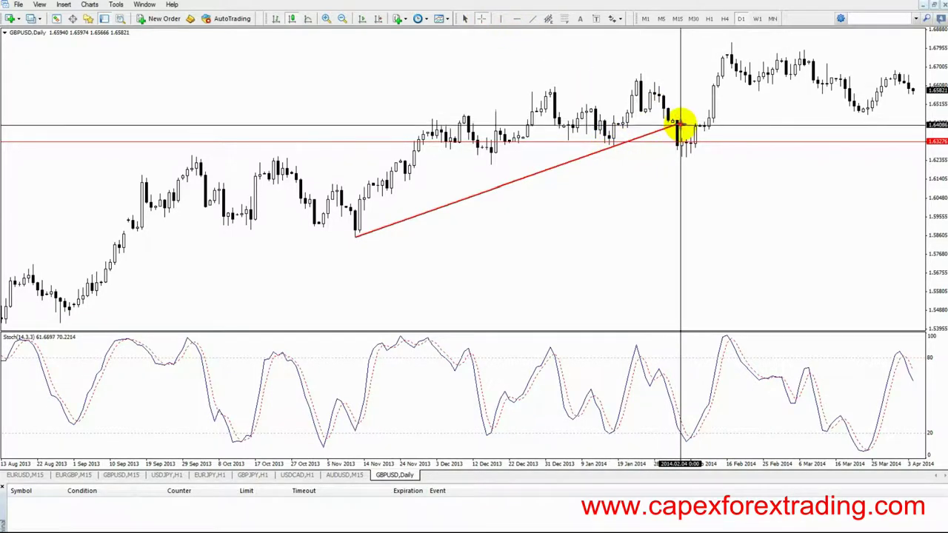
drag(680, 124, 681, 141)
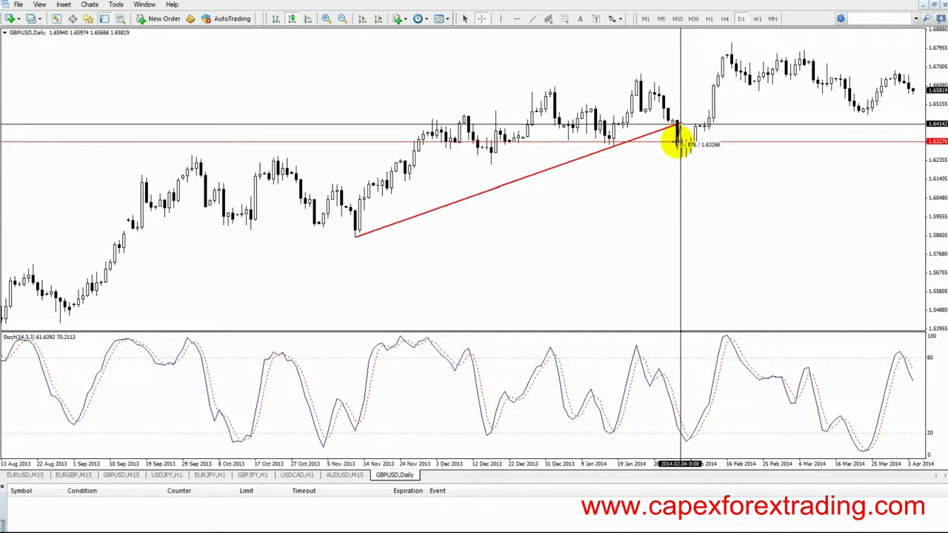
drag(680, 142, 681, 124)
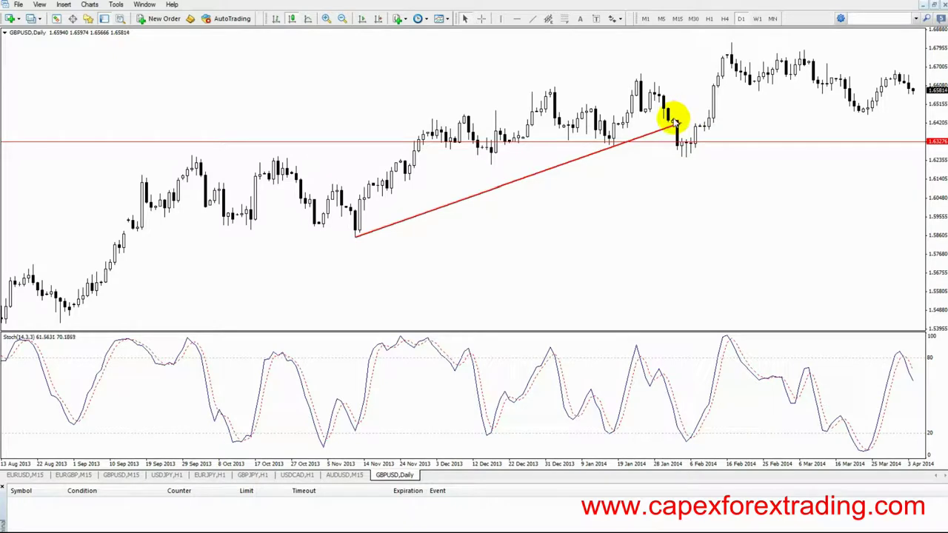